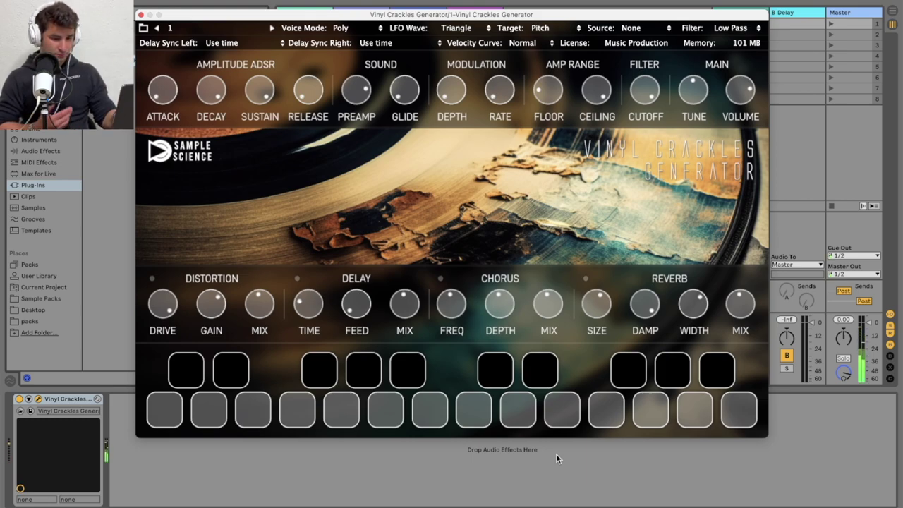
# - Add the Utility audio effect after Vinyl Crackles Generator, switch it to Mono and audition a note
pyautogui.press('d')
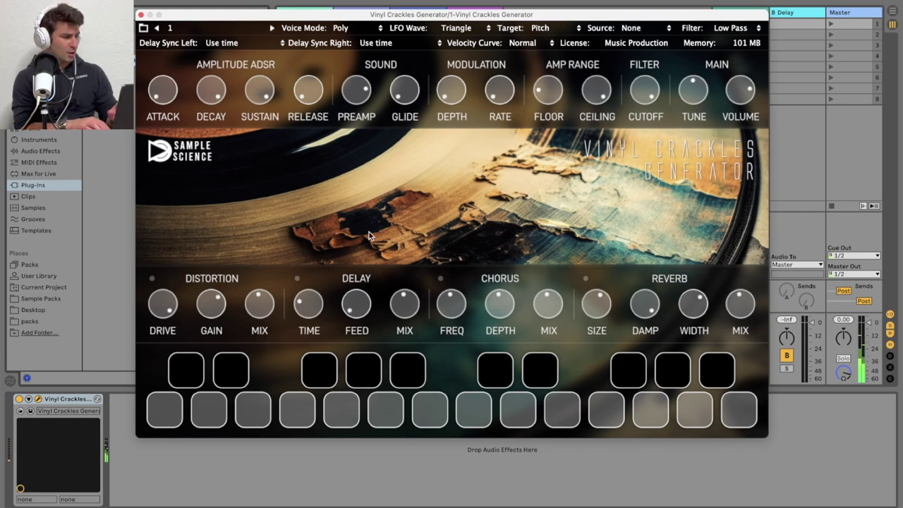
pyautogui.click(41, 150)
pyautogui.moveTo(257, 14); pyautogui.dragTo(329, 0)
pyautogui.scroll(-5, 128, 152)
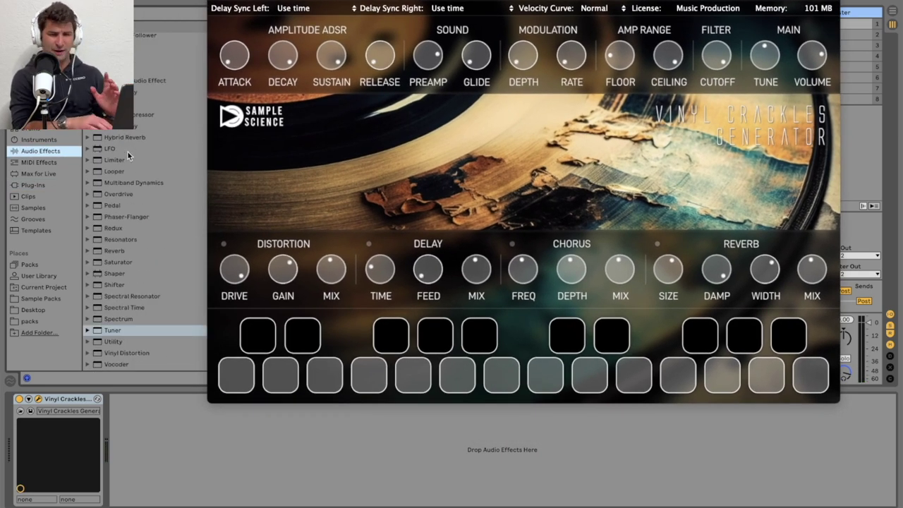
pyautogui.doubleClick(127, 342)
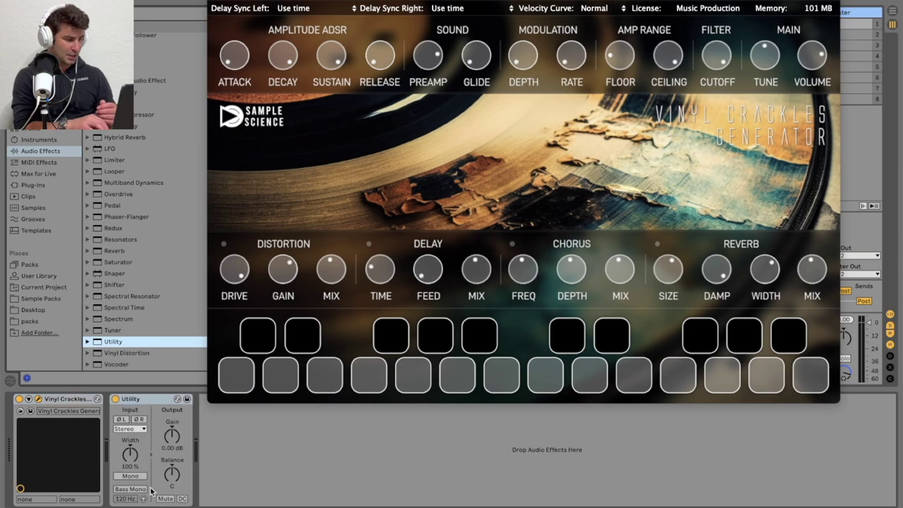
pyautogui.click(130, 476)
pyautogui.press('d')
pyautogui.moveTo(428, 0); pyautogui.dragTo(306, 28)
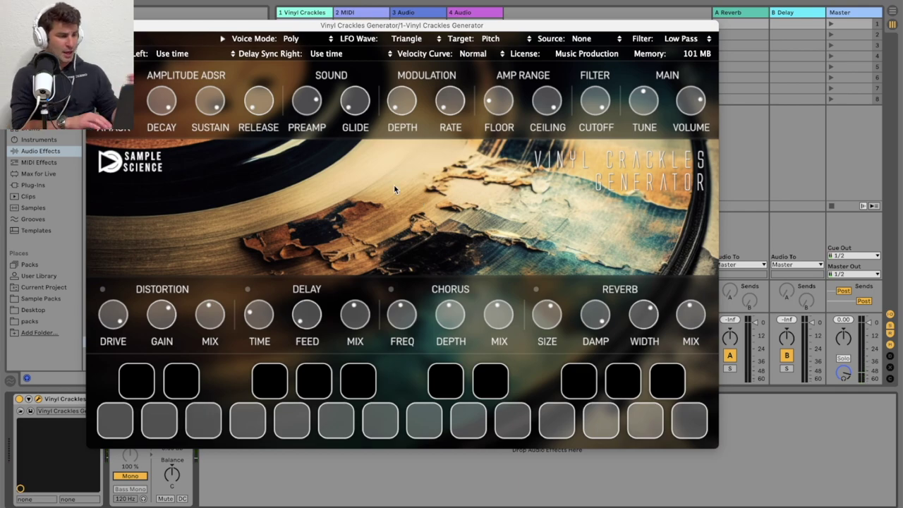
pyautogui.moveTo(344, 26); pyautogui.dragTo(569, 0)
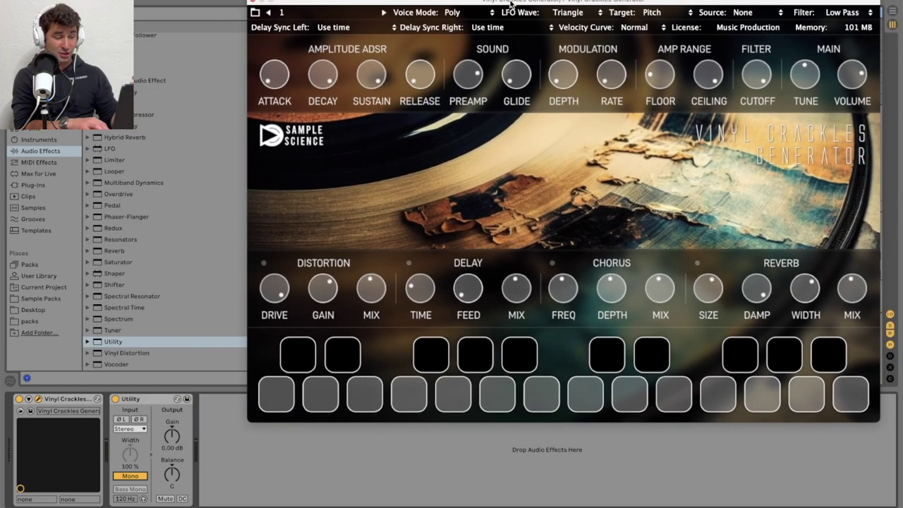
# - Add the Ozone Imager 2 plug-in after Utility and enable its Stereoize option
pyautogui.click(60, 186)
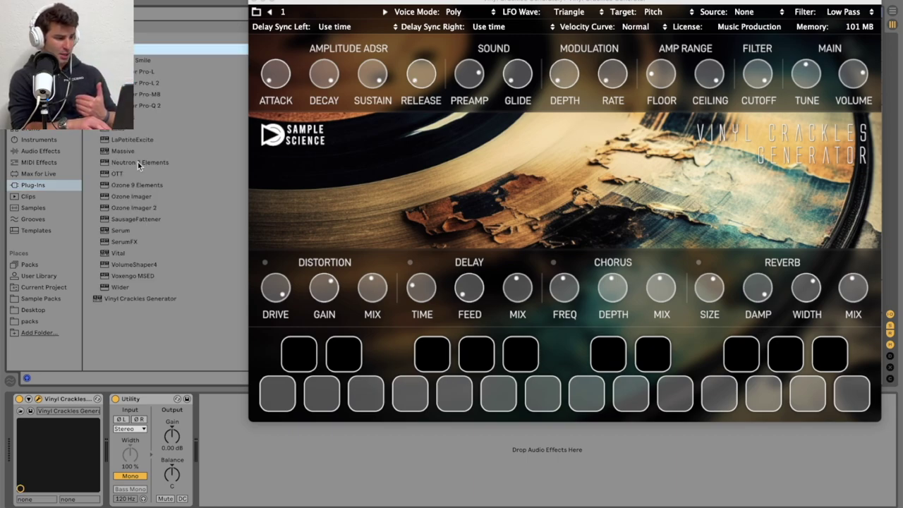
pyautogui.doubleClick(134, 207)
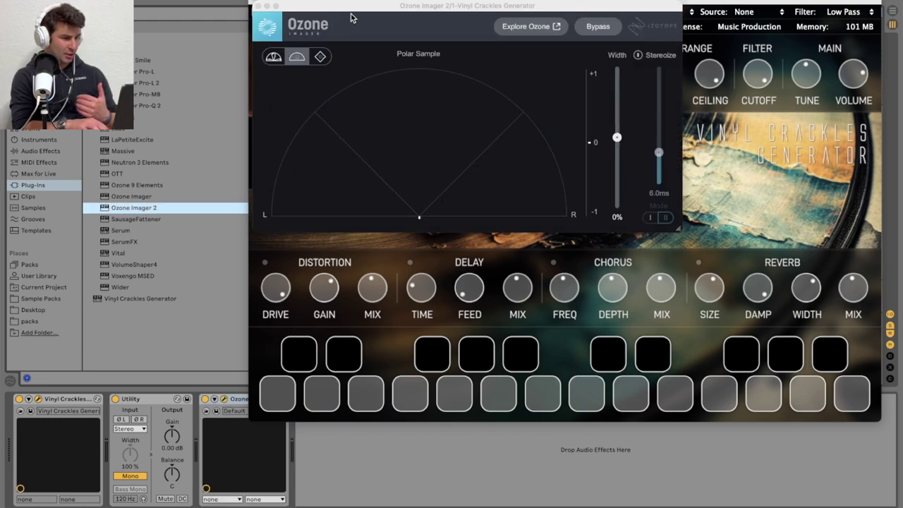
pyautogui.moveTo(353, 9); pyautogui.dragTo(130, 81)
pyautogui.click(414, 129)
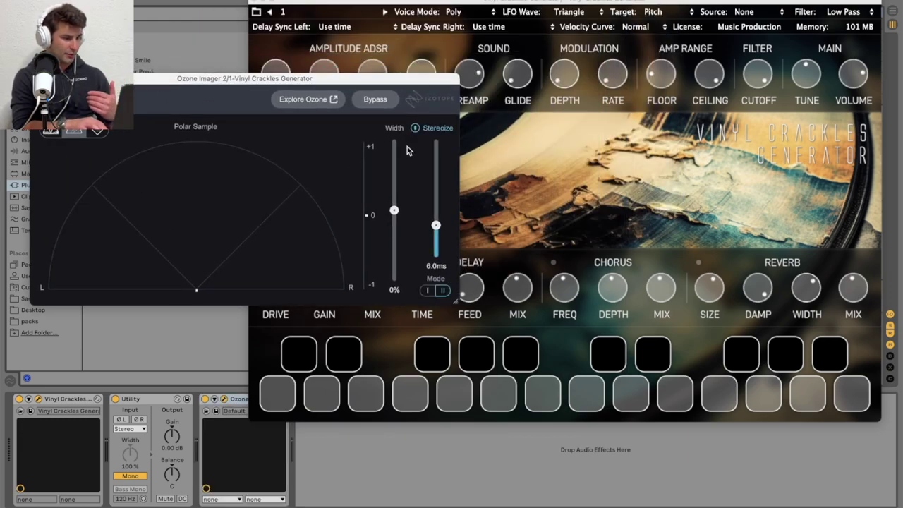
# - In Ozone Imager 2, set Width to 100% and Stereoize to 20.0 ms, and view the Polar Level display
pyautogui.moveTo(395, 210); pyautogui.dragTo(393, 99)
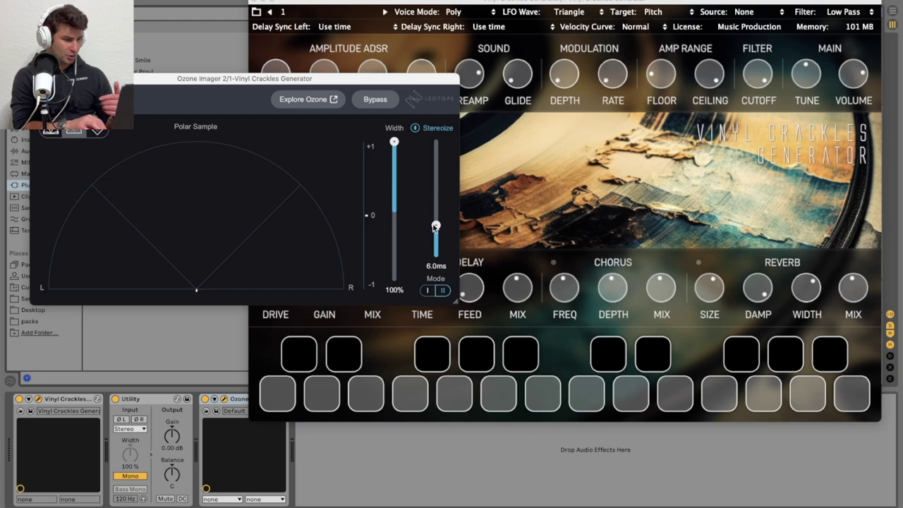
pyautogui.click(428, 290)
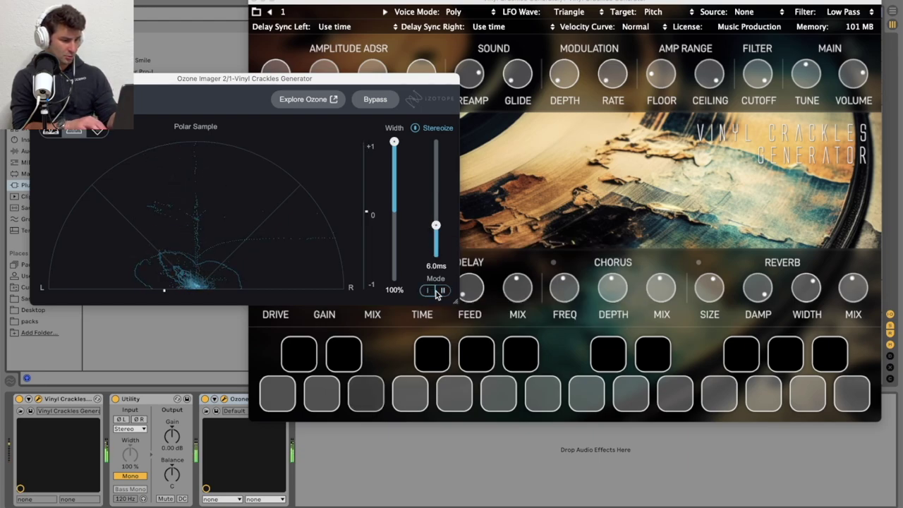
pyautogui.moveTo(435, 225); pyautogui.dragTo(433, 113)
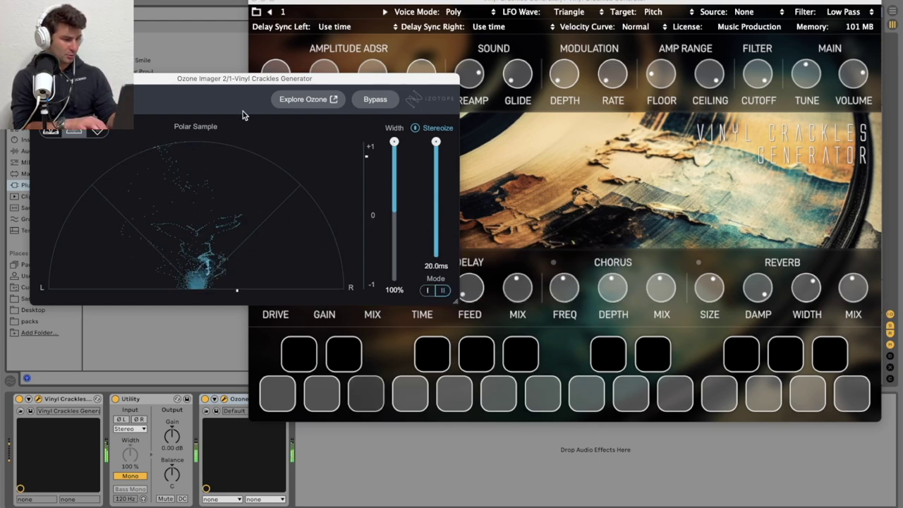
pyautogui.click(51, 132)
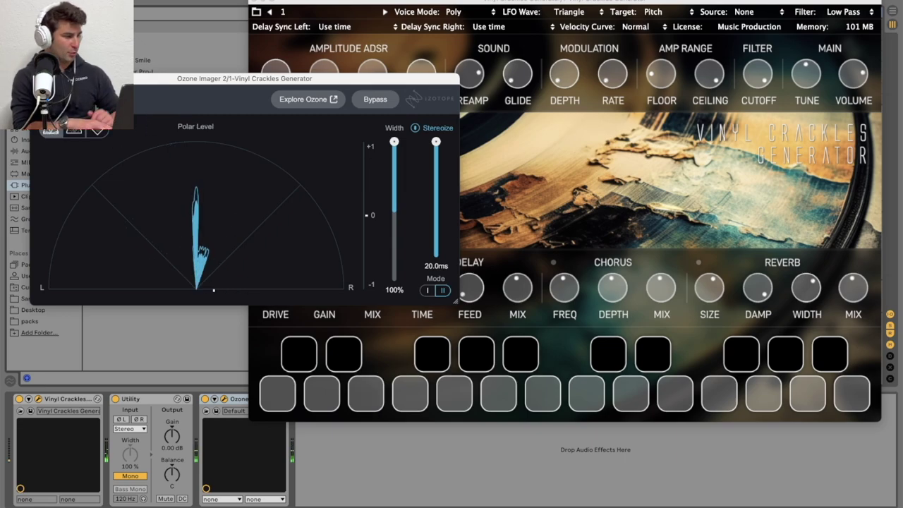
# - Turn off Ozone Imager 2 and Utility, and close the Imager and Vinyl Crackles Generator windows
pyautogui.click(38, 78)
pyautogui.click(204, 399)
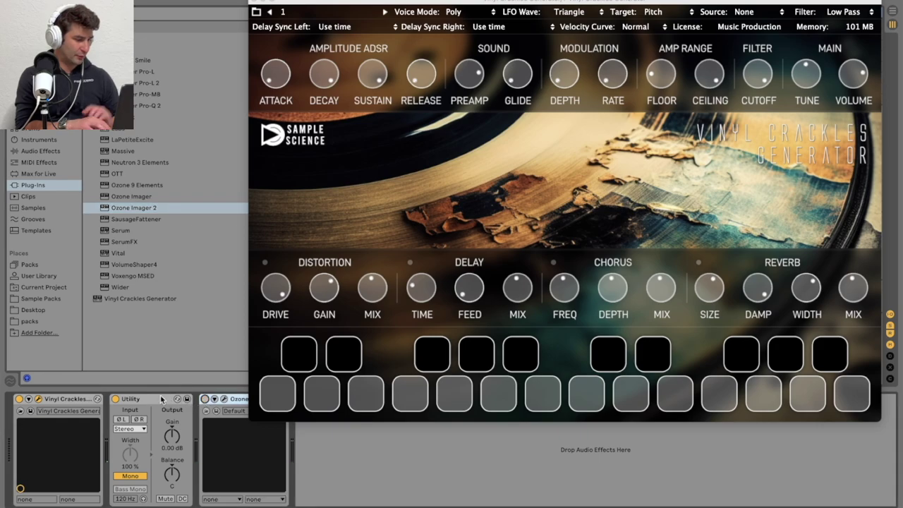
pyautogui.click(115, 400)
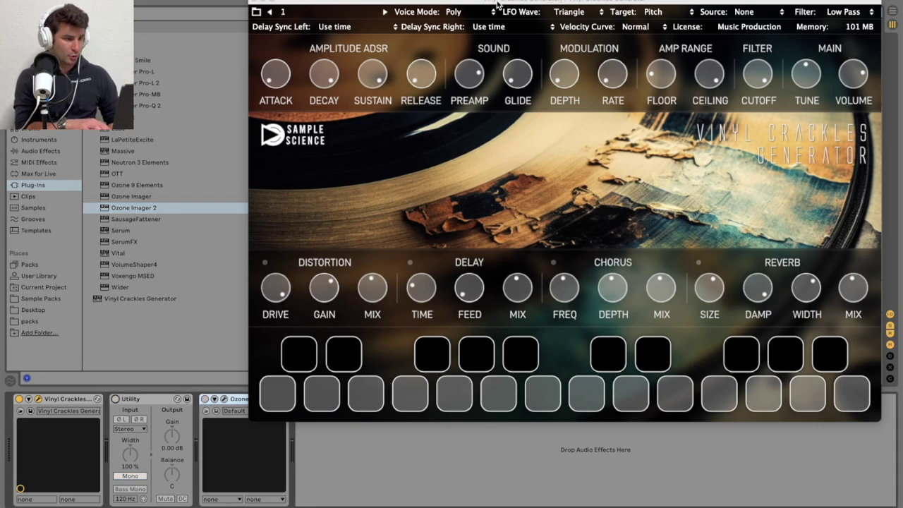
pyautogui.moveTo(497, 5); pyautogui.dragTo(333, 26)
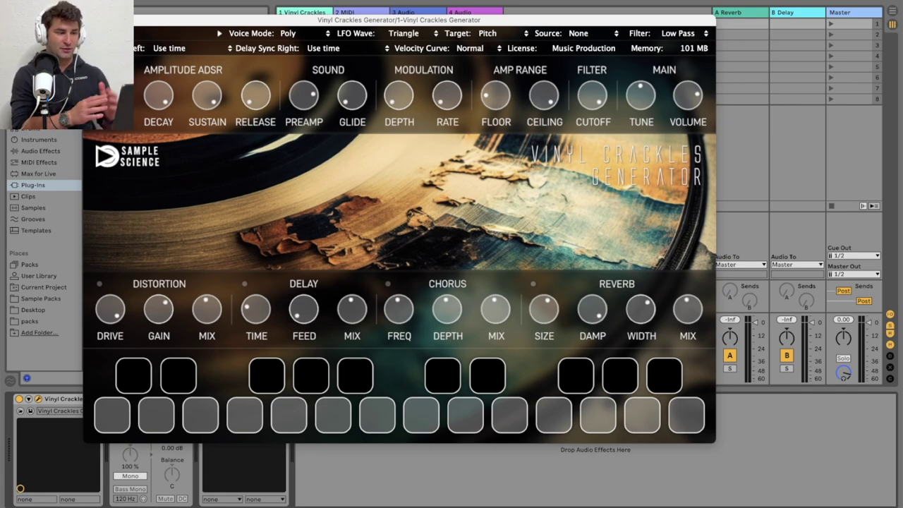
pyautogui.press('super+w')
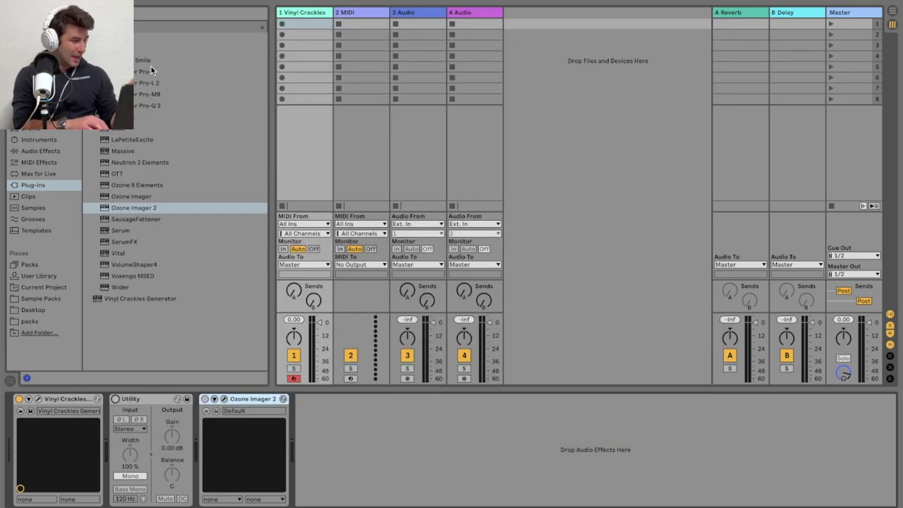
# - Add the iZotope Vinyl plug-in to the end of the chain and compare the sound with it off and on
pyautogui.scroll(10, 203, 196)
pyautogui.scroll(-6, 203, 195)
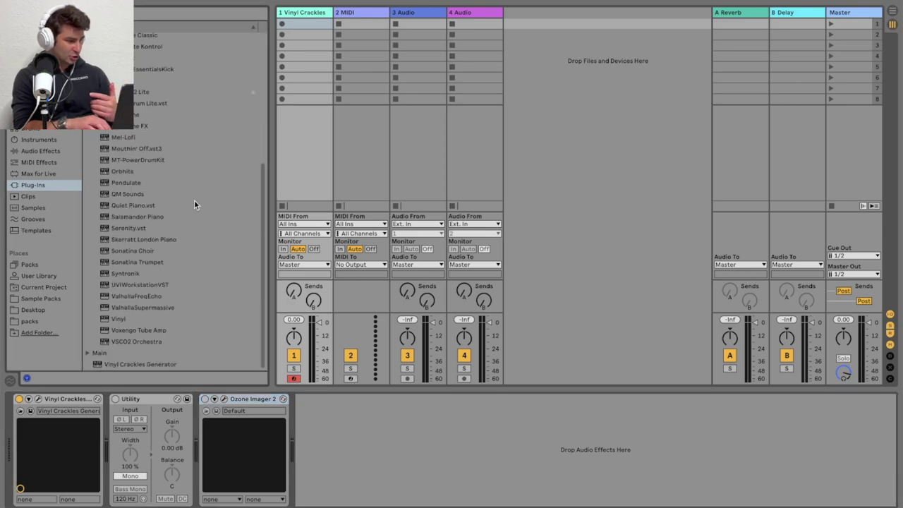
pyautogui.doubleClick(132, 319)
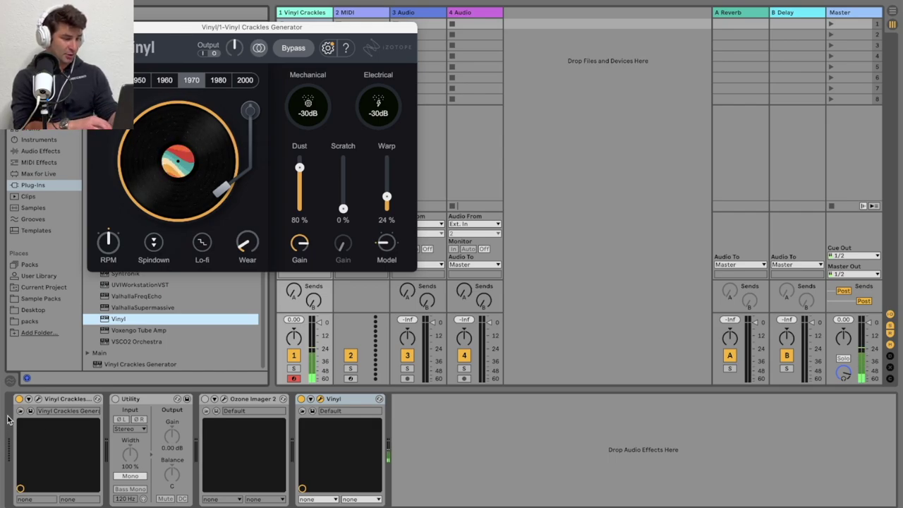
pyautogui.click(302, 400)
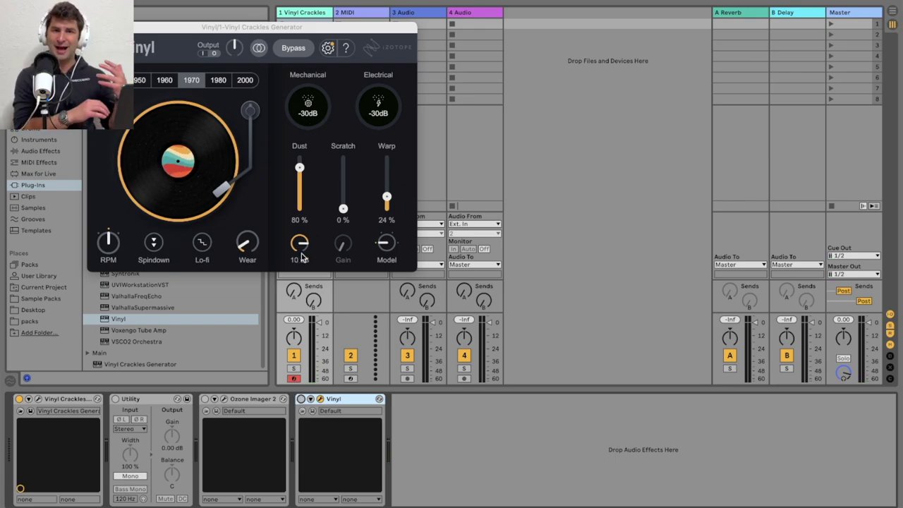
pyautogui.click(301, 399)
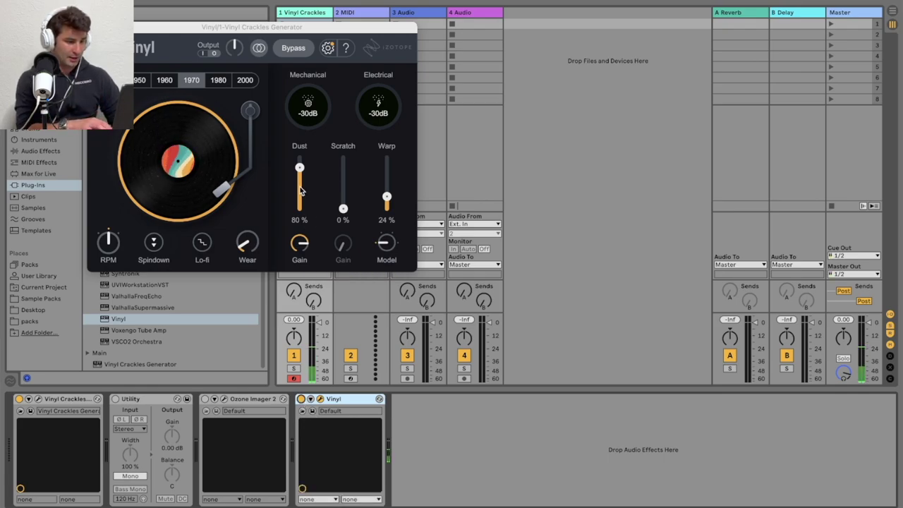
# - Set Vinyl's Dust amount to 100 % and its Dust Gain to 10 dB, and unfold the device's parameters
pyautogui.moveTo(300, 169); pyautogui.dragTo(296, 145)
pyautogui.moveTo(302, 245)
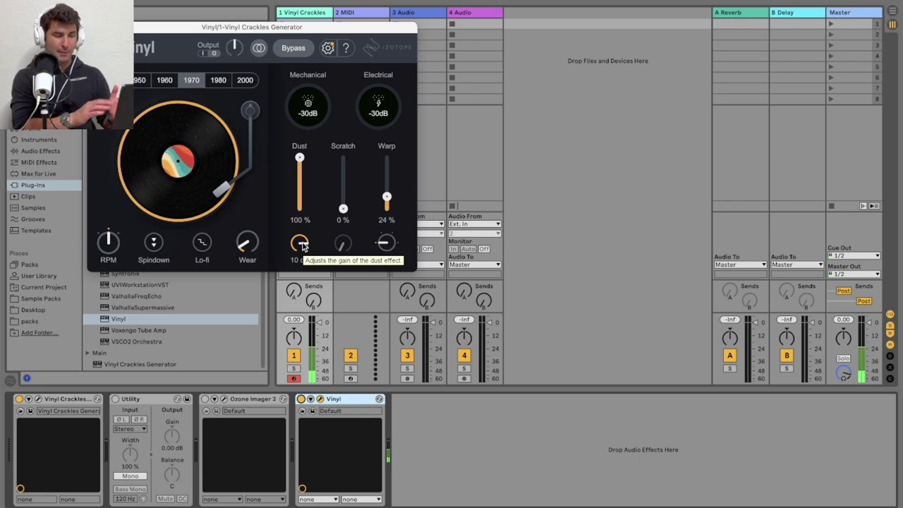
pyautogui.click(311, 400)
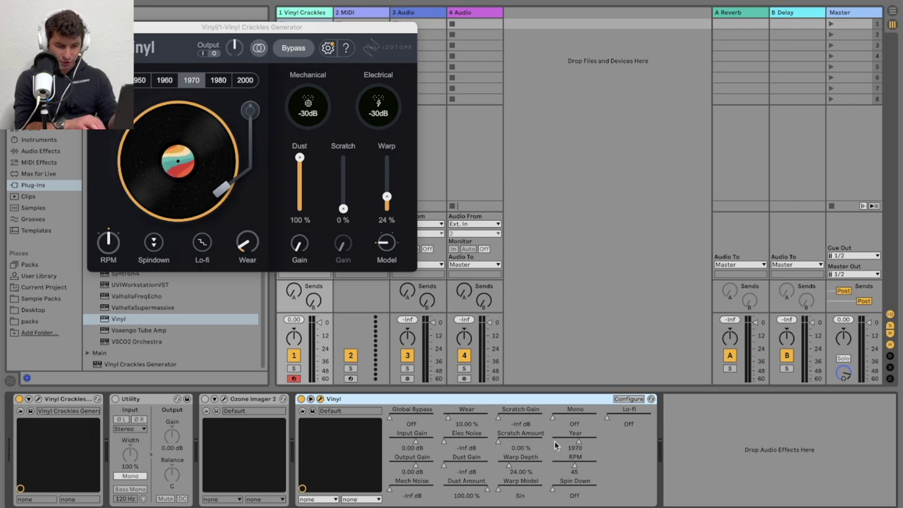
pyautogui.moveTo(299, 245)
pyautogui.moveTo(299, 245); pyautogui.dragTo(296, 121)
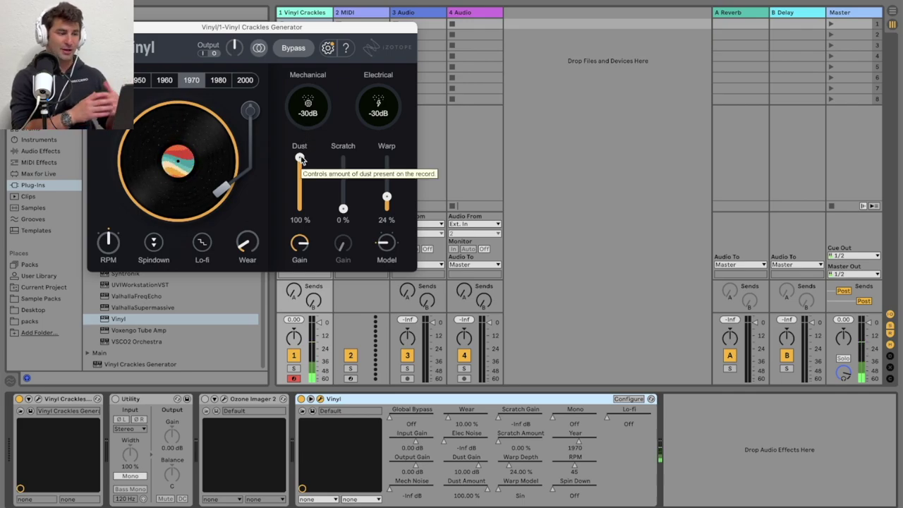
# - Close the Vinyl window, turn that effect off and reopen the Vinyl Crackles Generator interface
pyautogui.click(95, 27)
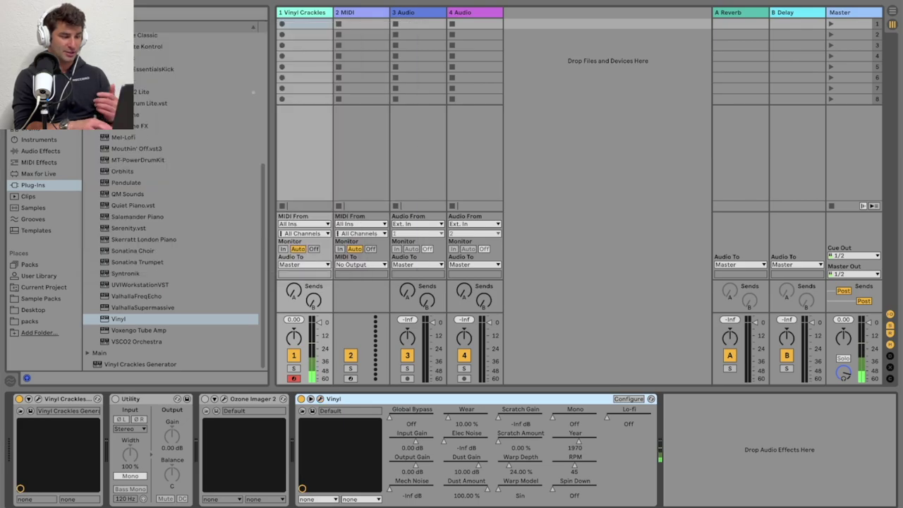
pyautogui.click(300, 399)
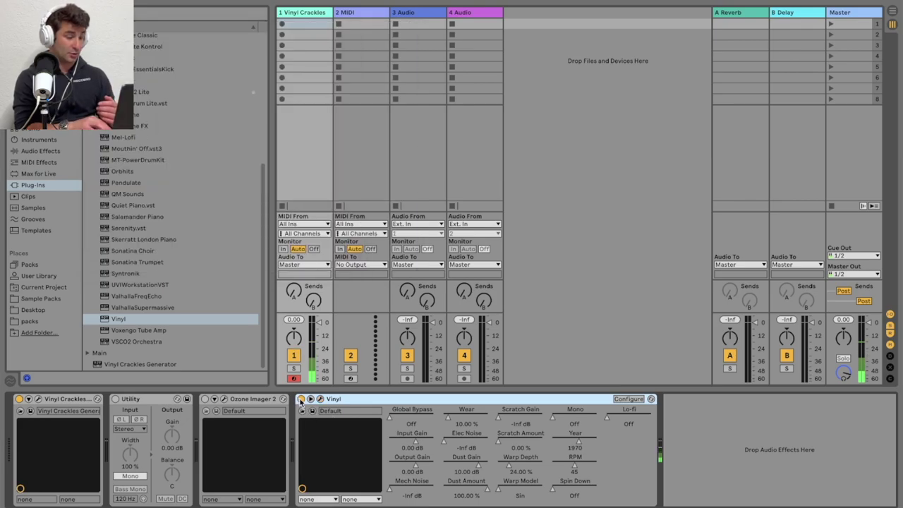
pyautogui.click(39, 399)
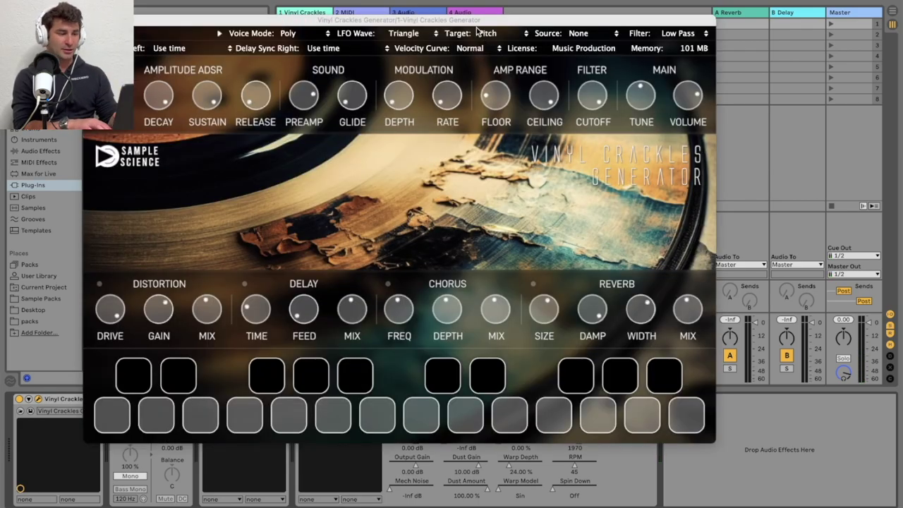
pyautogui.moveTo(478, 21); pyautogui.dragTo(465, 11)
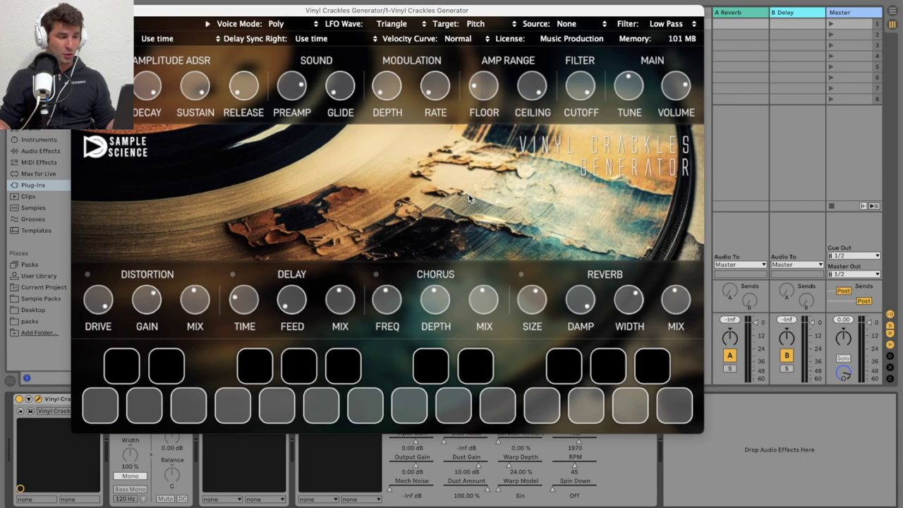
# - Close the generator window and, in Arrangement View, insert an empty eight-bar MIDI clip at the start of the Vinyl Crackles track
pyautogui.click(59, 152)
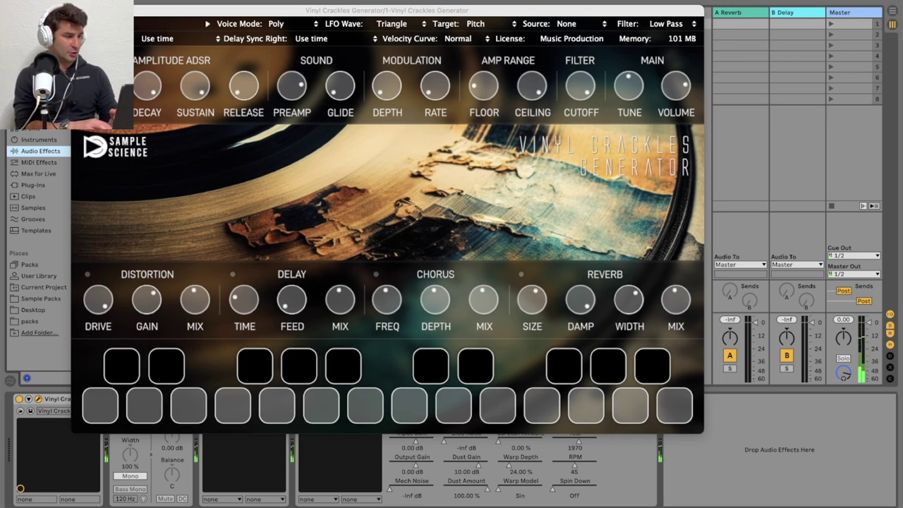
pyautogui.click(78, 11)
pyautogui.click(895, 12)
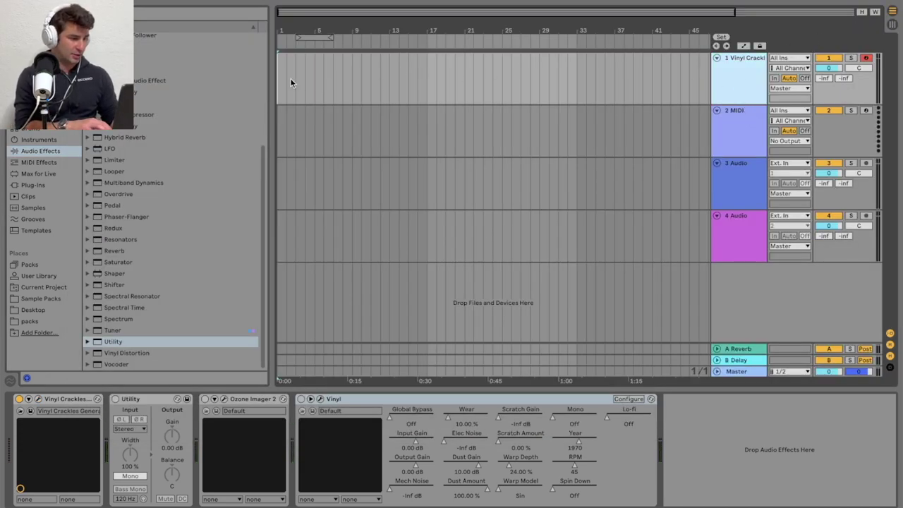
pyautogui.moveTo(280, 80); pyautogui.dragTo(317, 85)
pyautogui.click(325, 81)
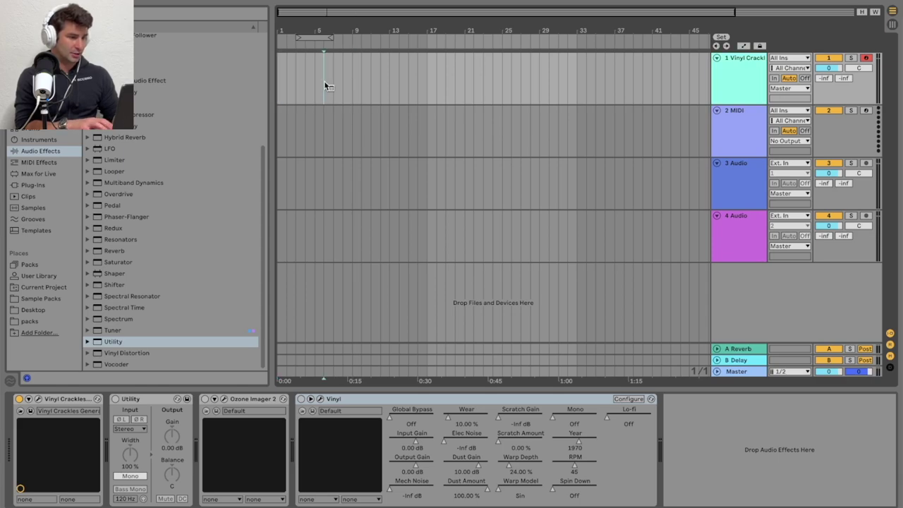
pyautogui.click(286, 70)
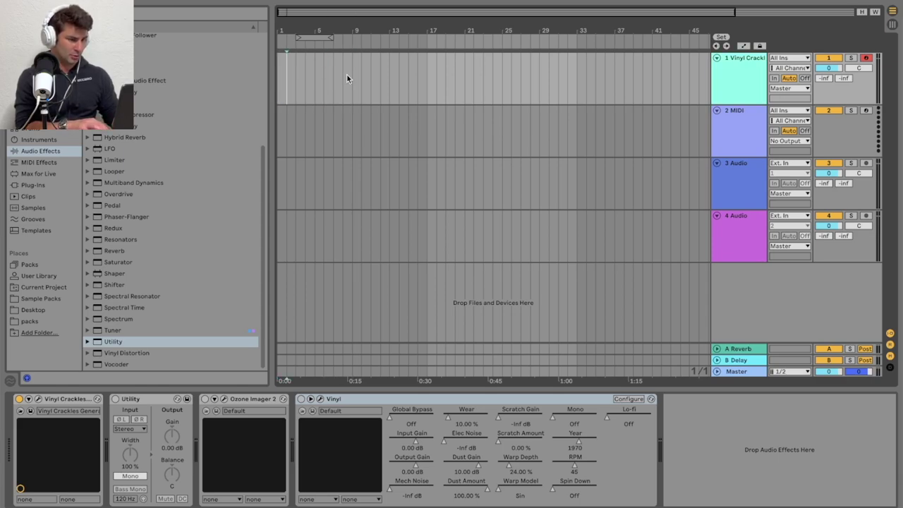
pyautogui.moveTo(354, 74); pyautogui.dragTo(279, 73)
pyautogui.rightClick(321, 76)
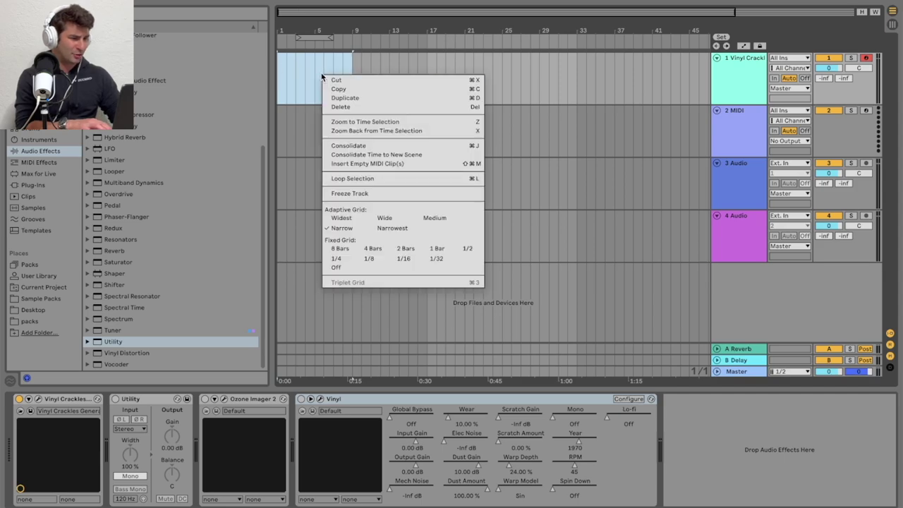
pyautogui.click(372, 164)
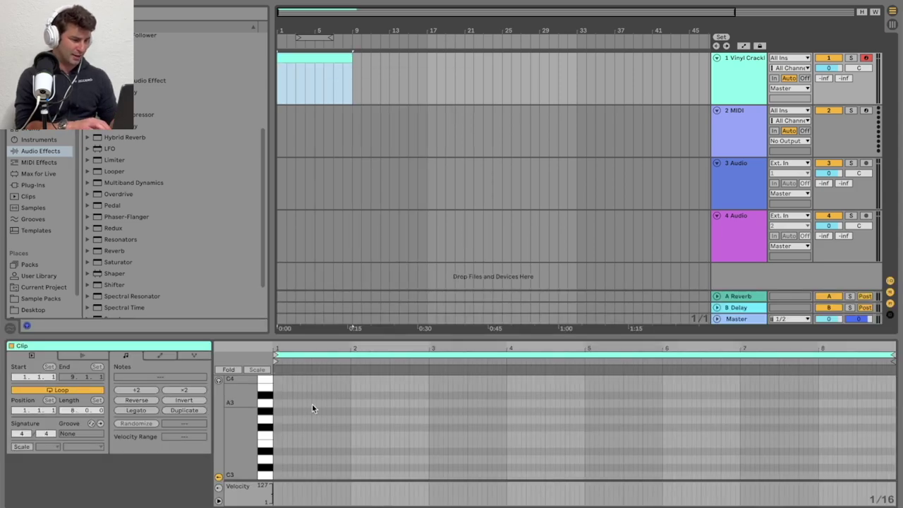
# - Draw a C3 note at the clip's start and extend it across all eight bars
pyautogui.scroll(-3, 290, 445)
pyautogui.doubleClick(275, 457)
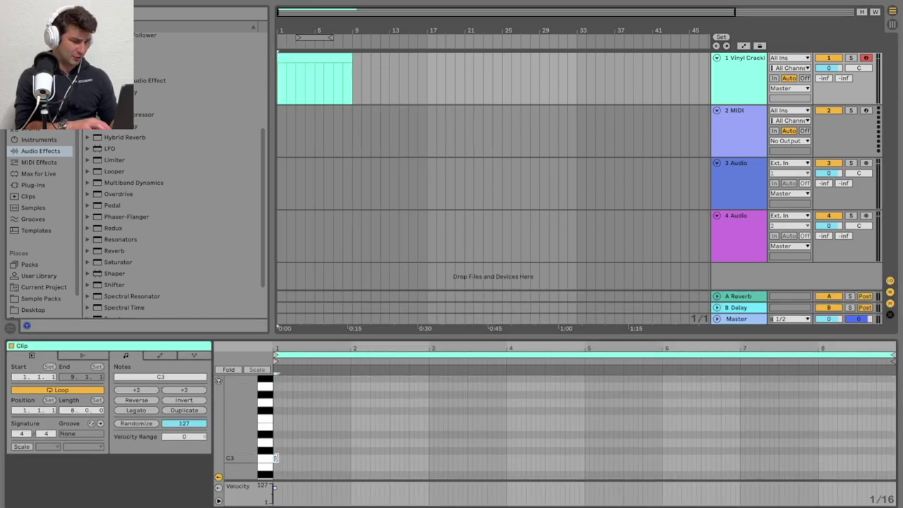
pyautogui.moveTo(274, 457); pyautogui.dragTo(841, 420)
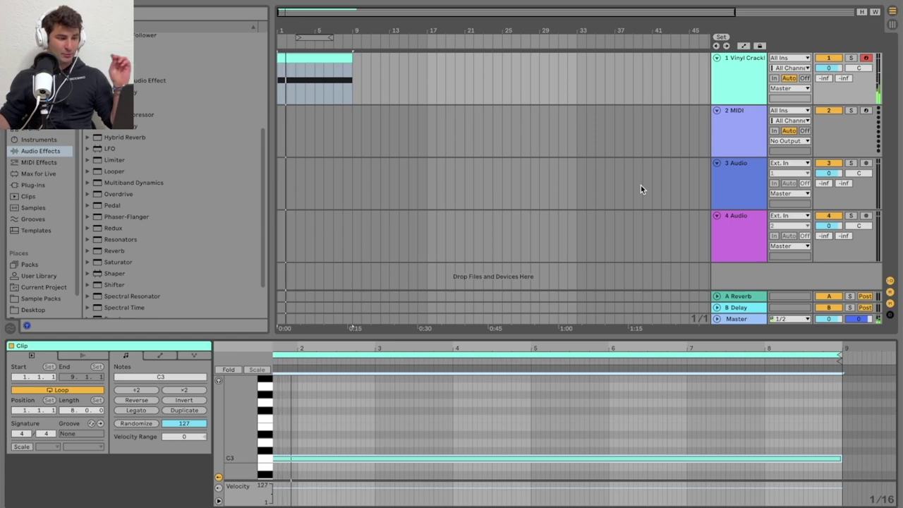
# - Delete everything after the first half bar of the Vinyl Crackles clip
pyautogui.moveTo(285, 27); pyautogui.dragTo(282, 45)
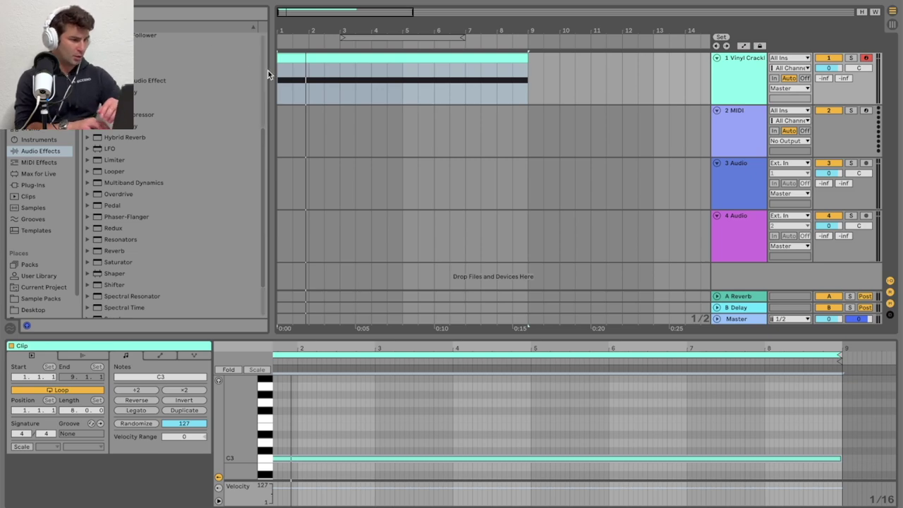
pyautogui.click(294, 73)
pyautogui.moveTo(308, 71); pyautogui.dragTo(281, 56)
pyautogui.click(319, 58)
pyautogui.press('Delete')
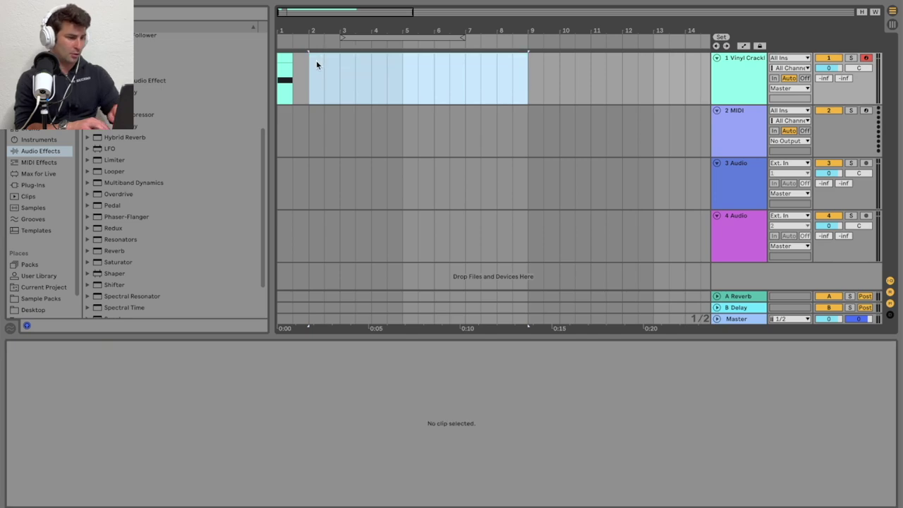
# - Paste the half-bar clip at bar 2, duplicate it to bars 3, 4 and 5, and play the arrangement
pyautogui.click(317, 61)
pyautogui.click(309, 63)
pyautogui.hotkey('ctrl', 'v')
pyautogui.hotkey('ctrl', 'd')
pyautogui.hotkey('ctrl', 'd')
pyautogui.hotkey('ctrl', 'd')
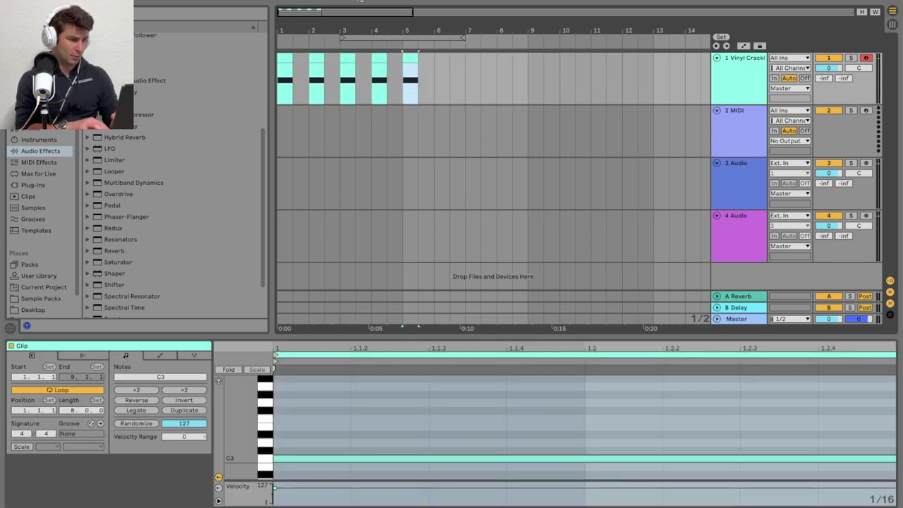
pyautogui.press('space')
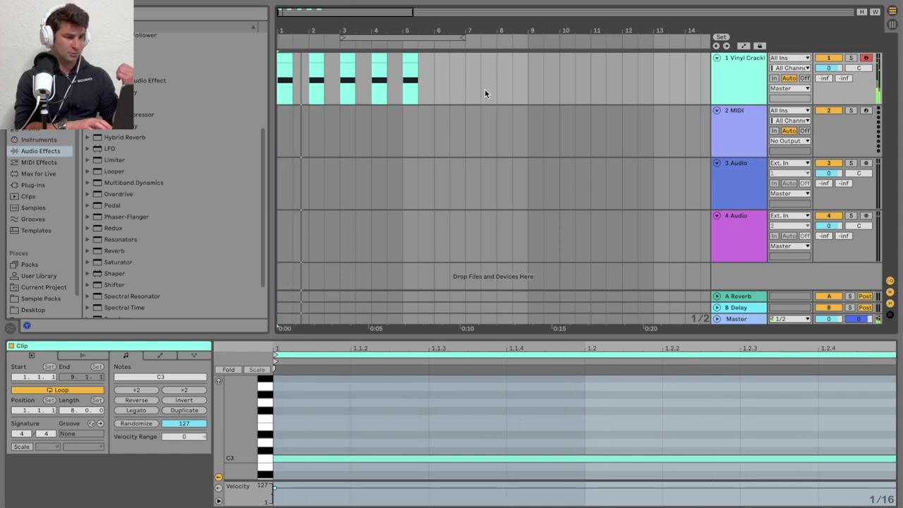